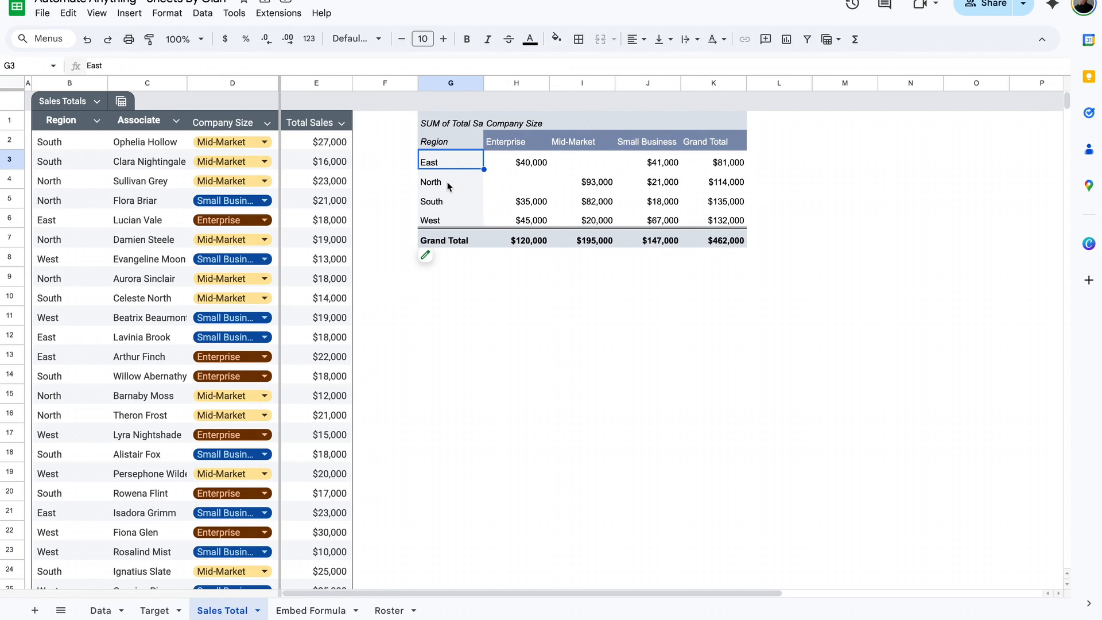
left_click(448, 183)
left_click(448, 163)
left_click(432, 202)
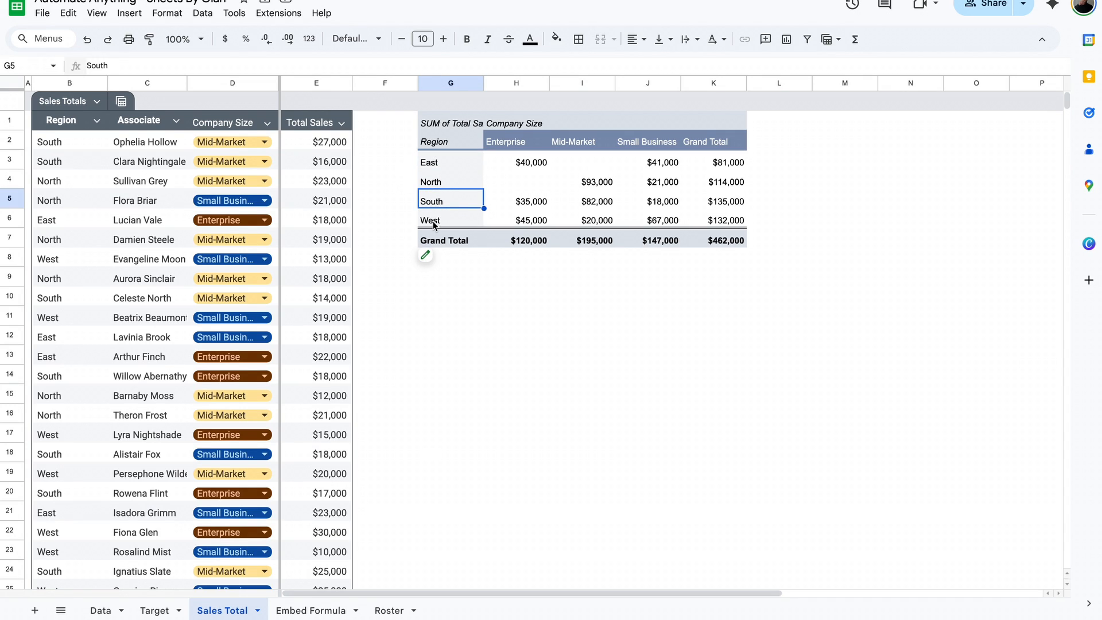
left_click(433, 224)
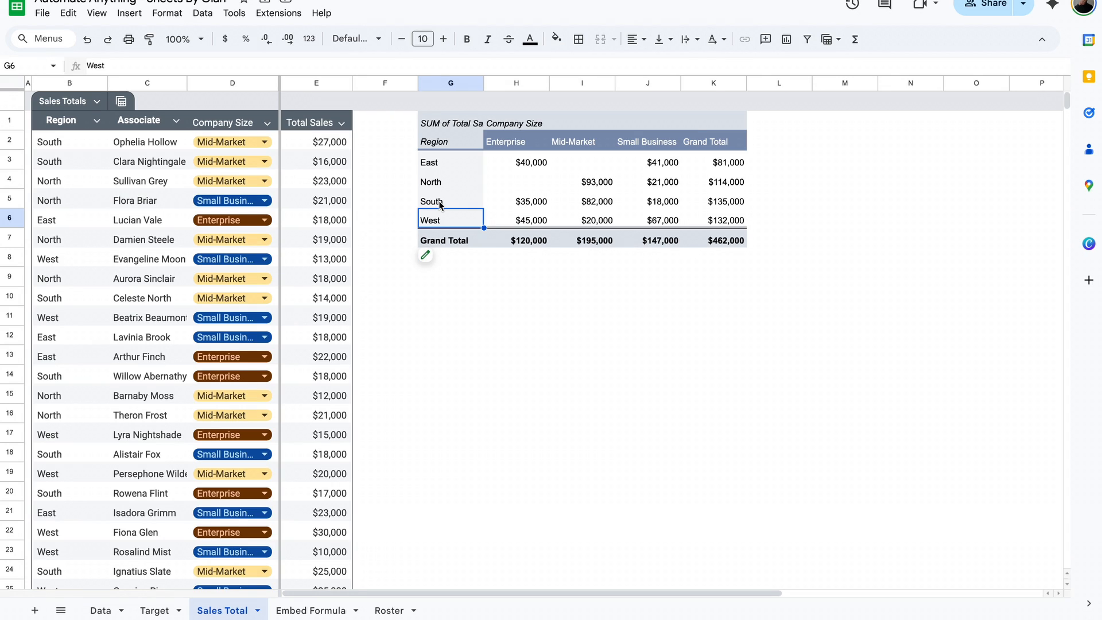
left_click(378, 124)
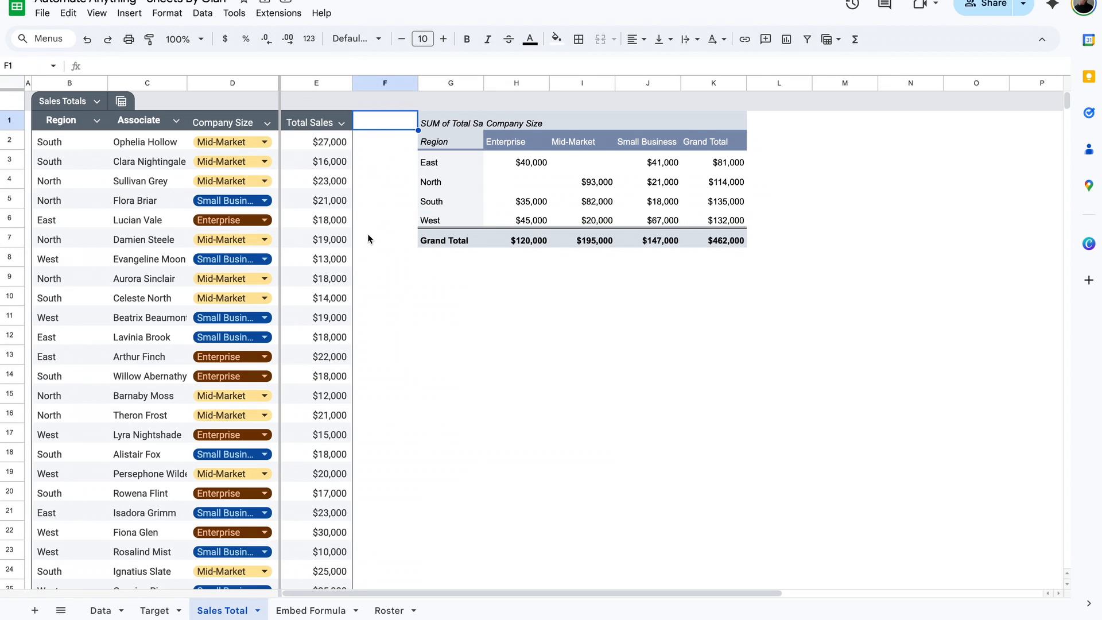
- Group the East and North regions in the pivot table and name the group Manager 1
left_click(463, 167)
key("shift+Down")
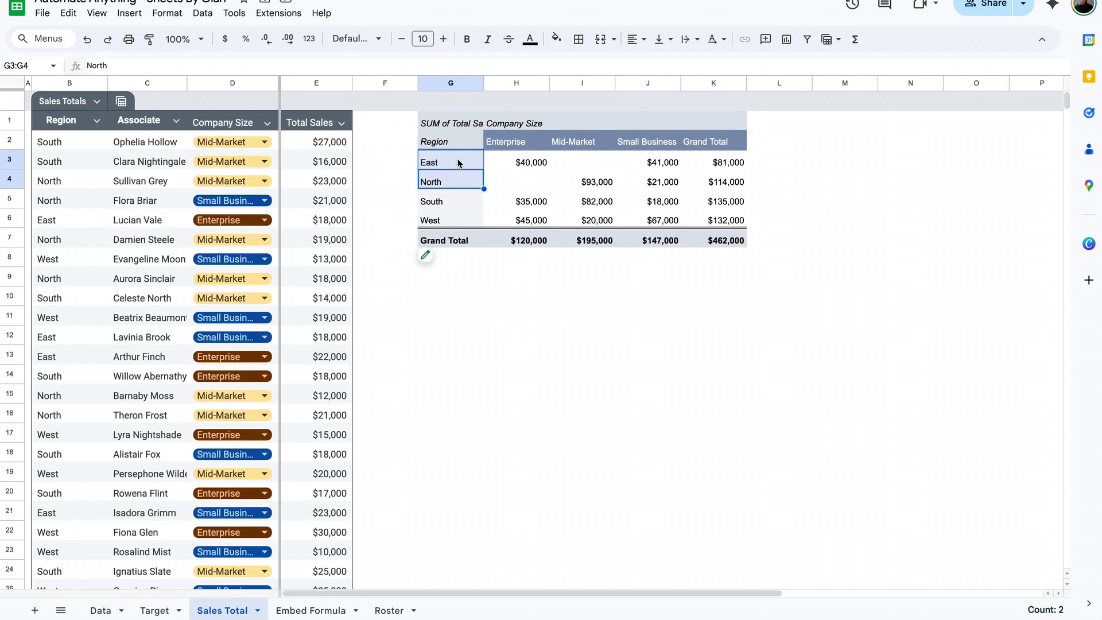
right_click(447, 163)
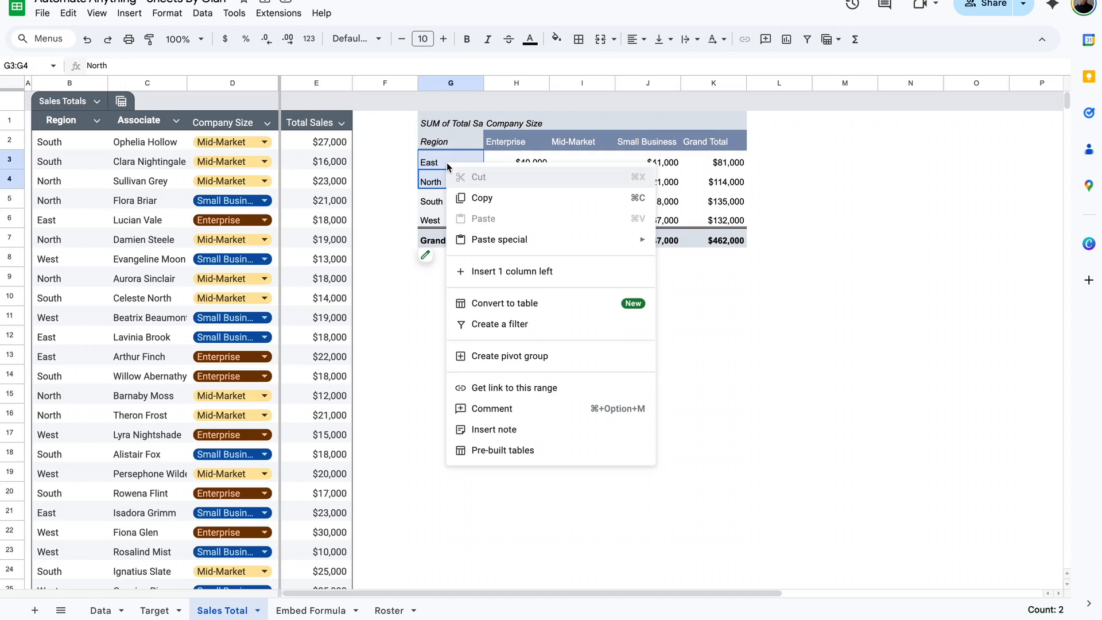
left_click(534, 368)
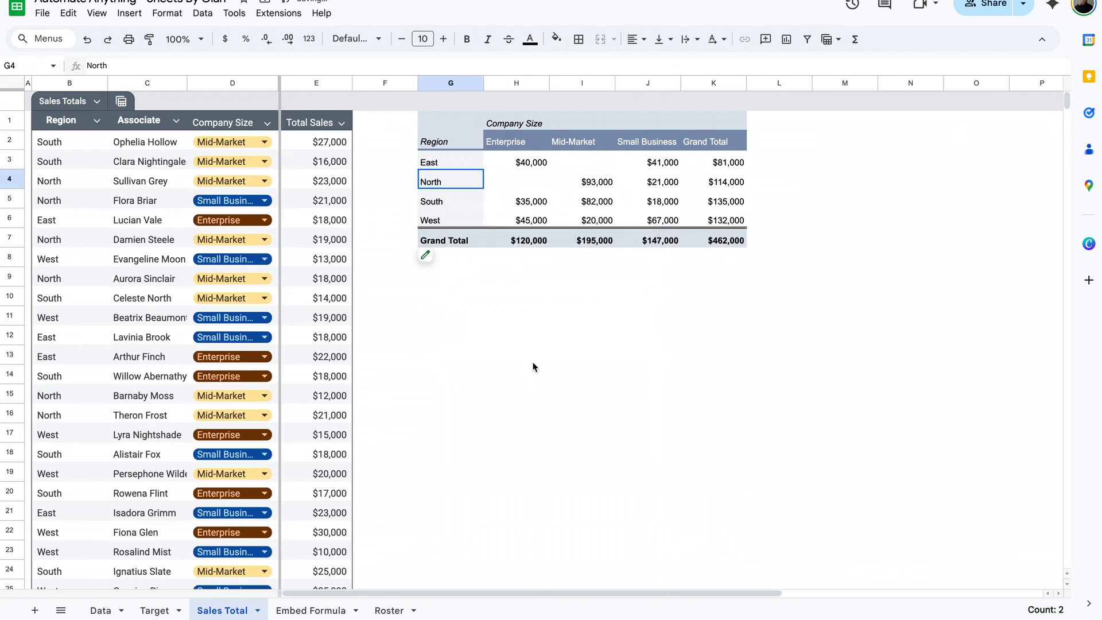
type("Manager 1")
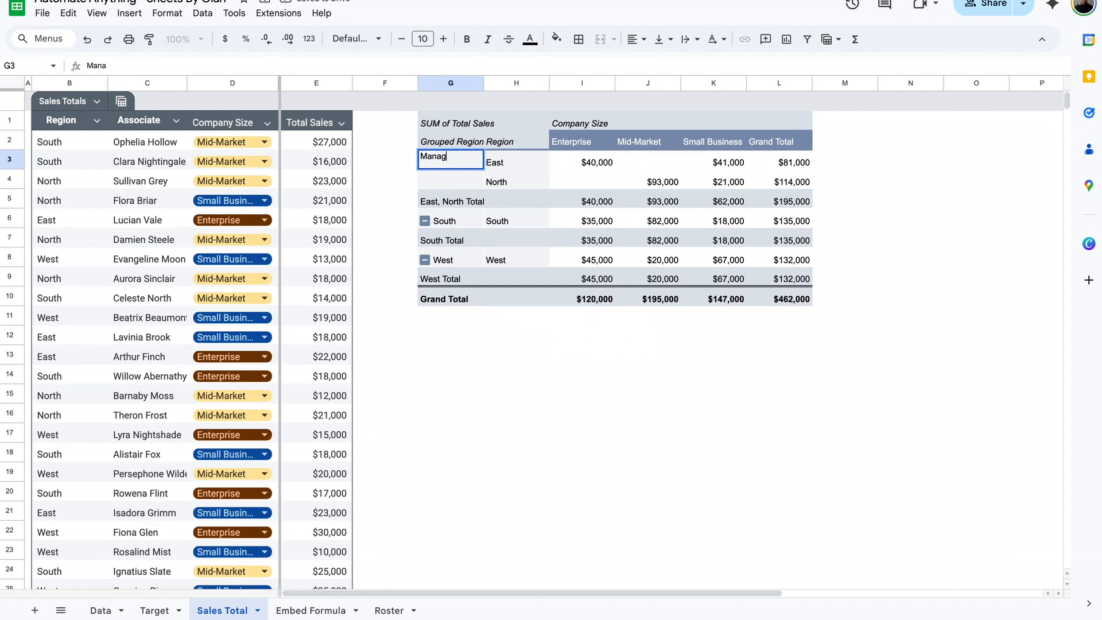
- Group the South and West regions in the pivot table and name the group Manager 2
left_click(466, 220)
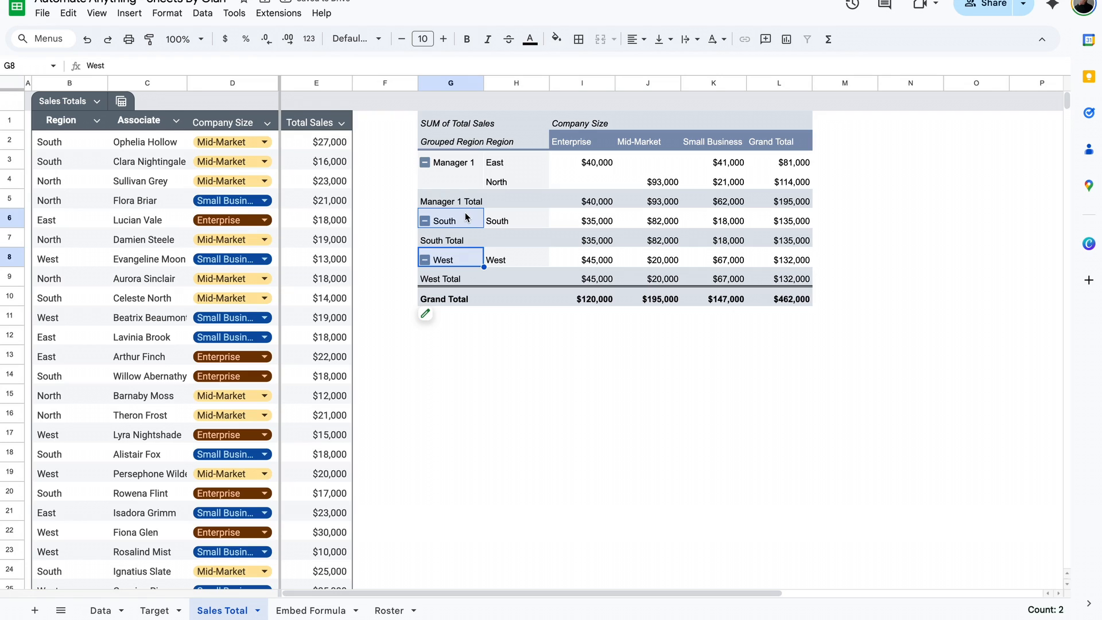
left_click(458, 260, "super")
right_click(458, 260)
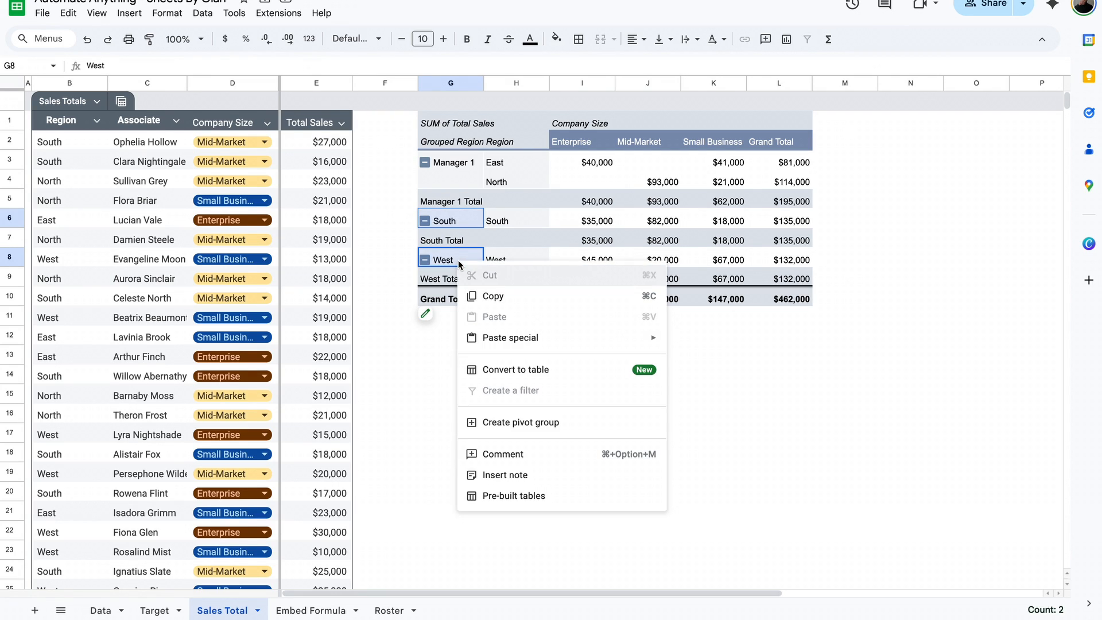
left_click(529, 423)
left_click(453, 221)
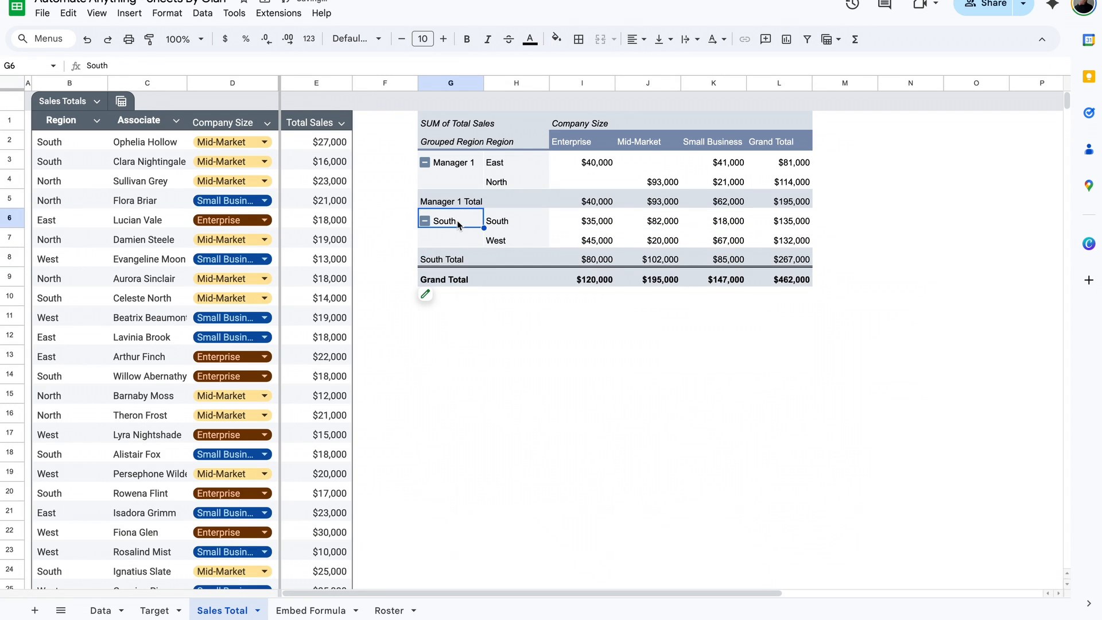
type("Manager 2")
left_click(456, 158)
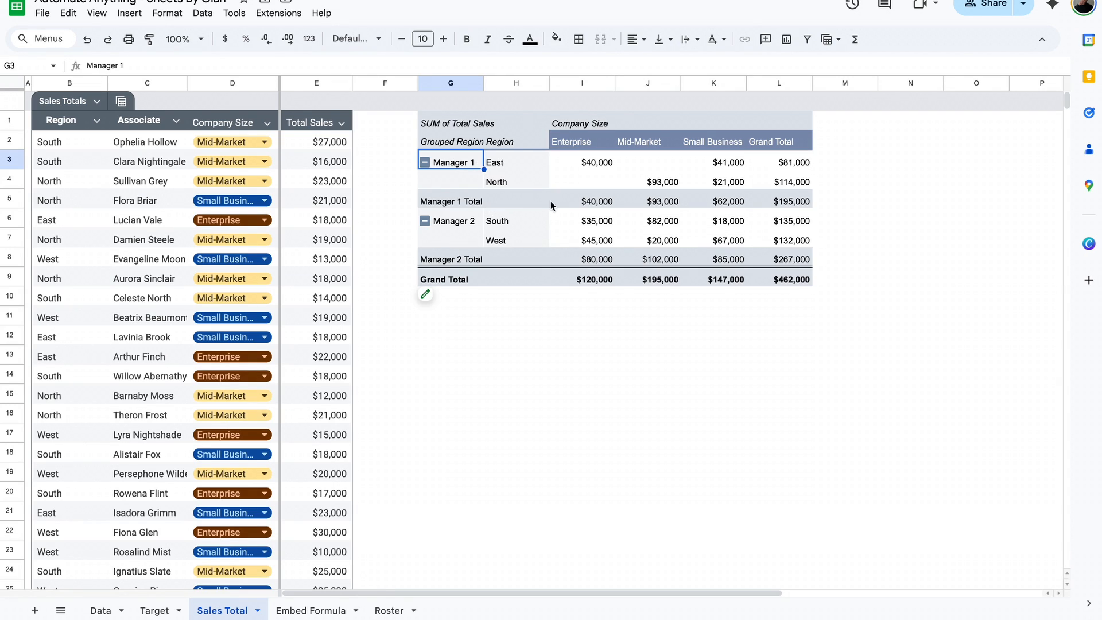
left_click(596, 204)
left_click(675, 206)
left_click(732, 202)
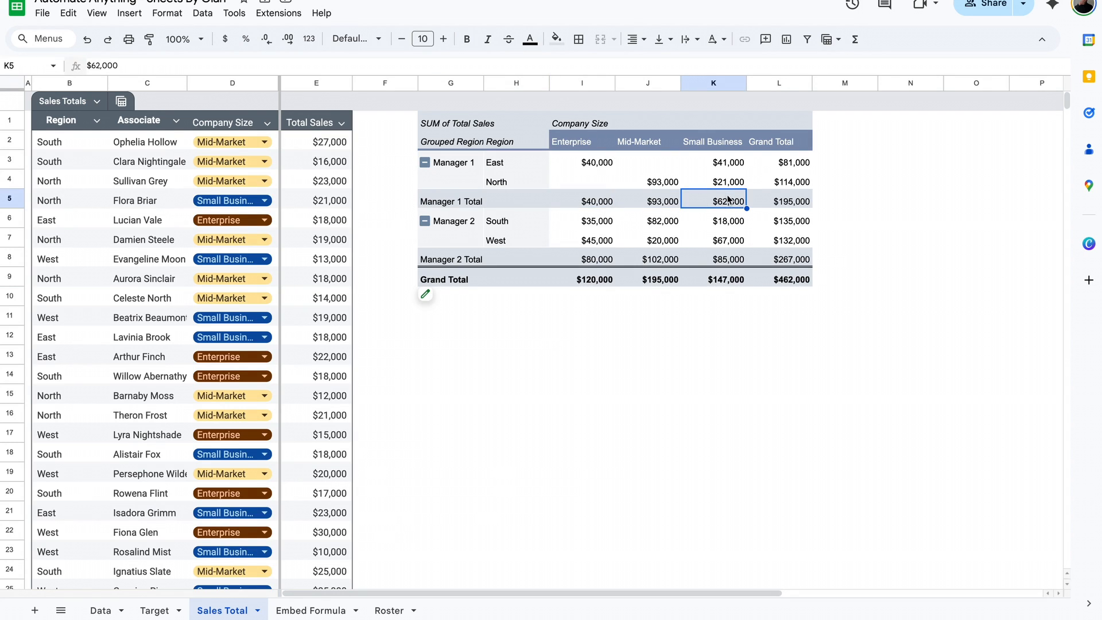
left_click(778, 217)
left_click(454, 163)
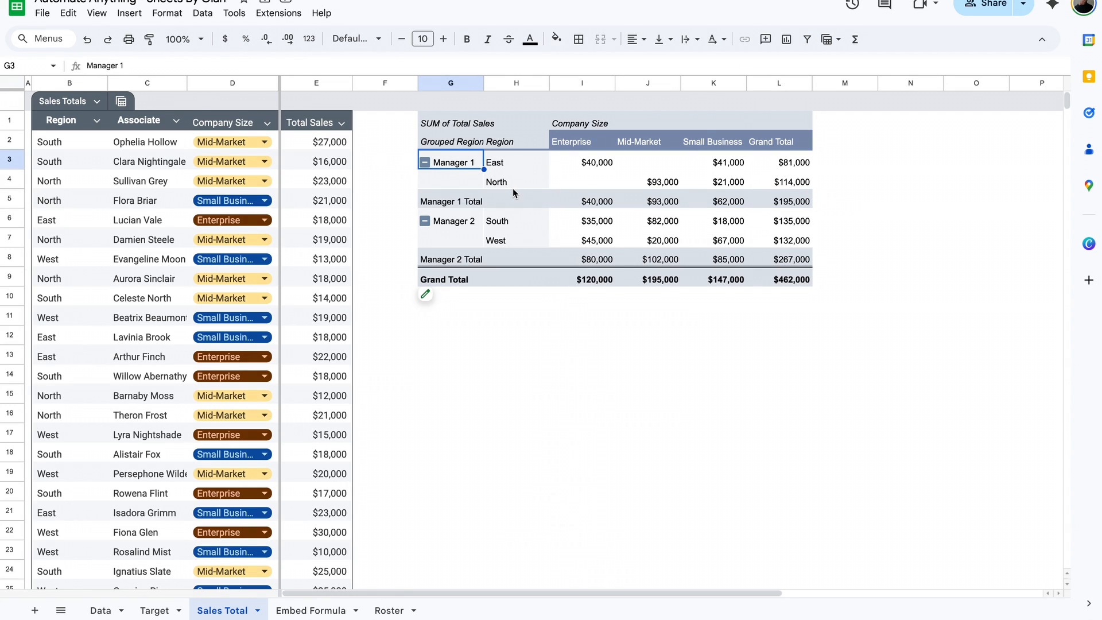
- Remove the Region field from the pivot table's rows, keeping only Grouped Region, and close the editor
left_click(445, 298)
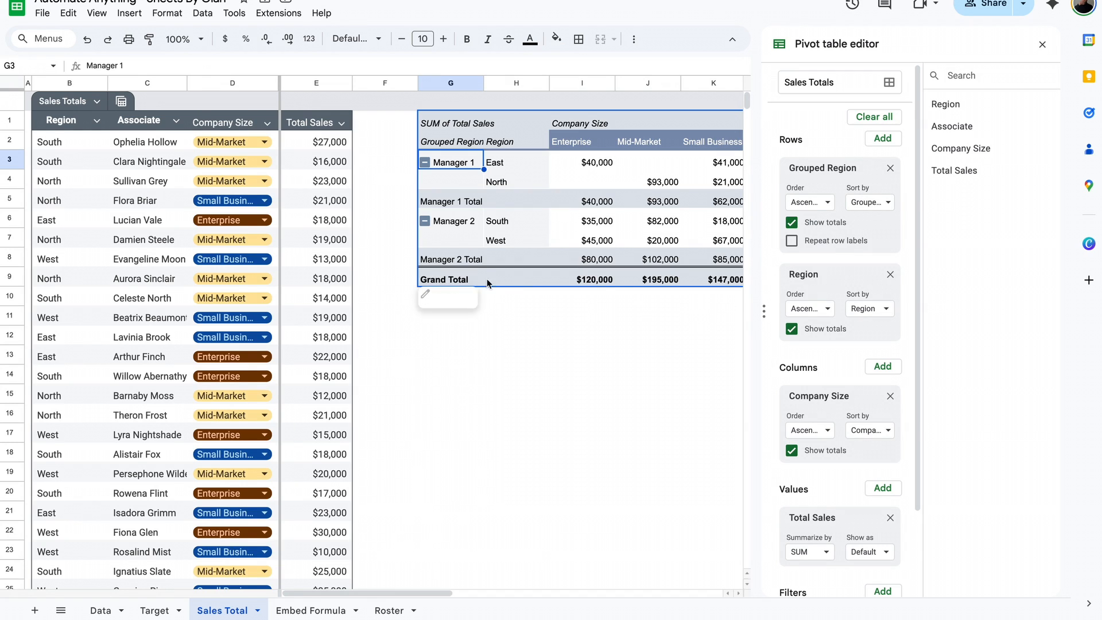
left_click(890, 274)
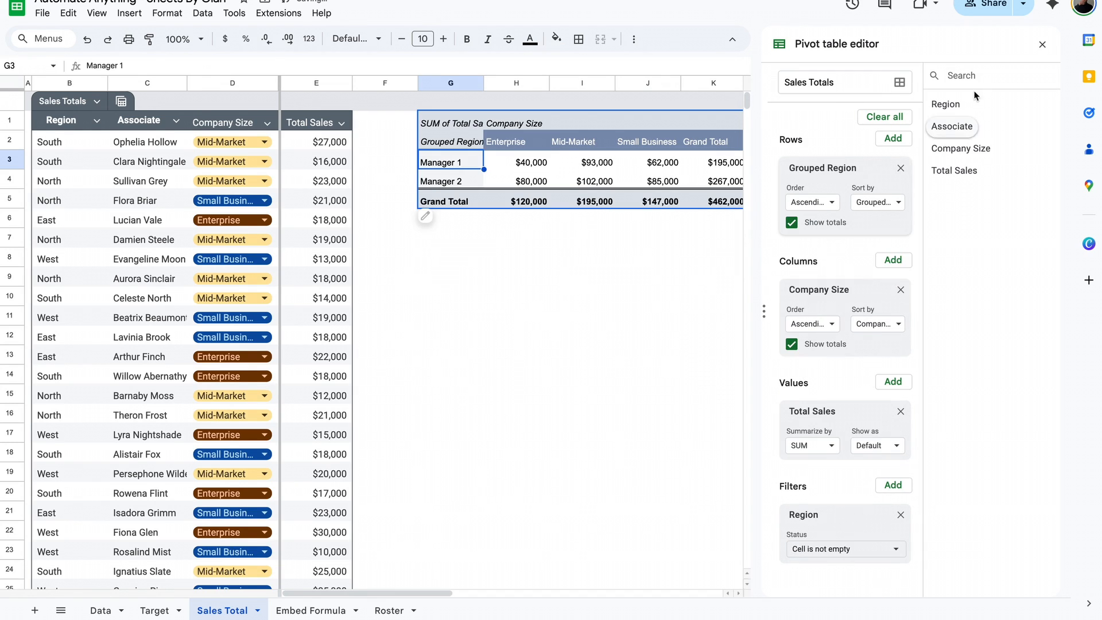
left_click(1042, 44)
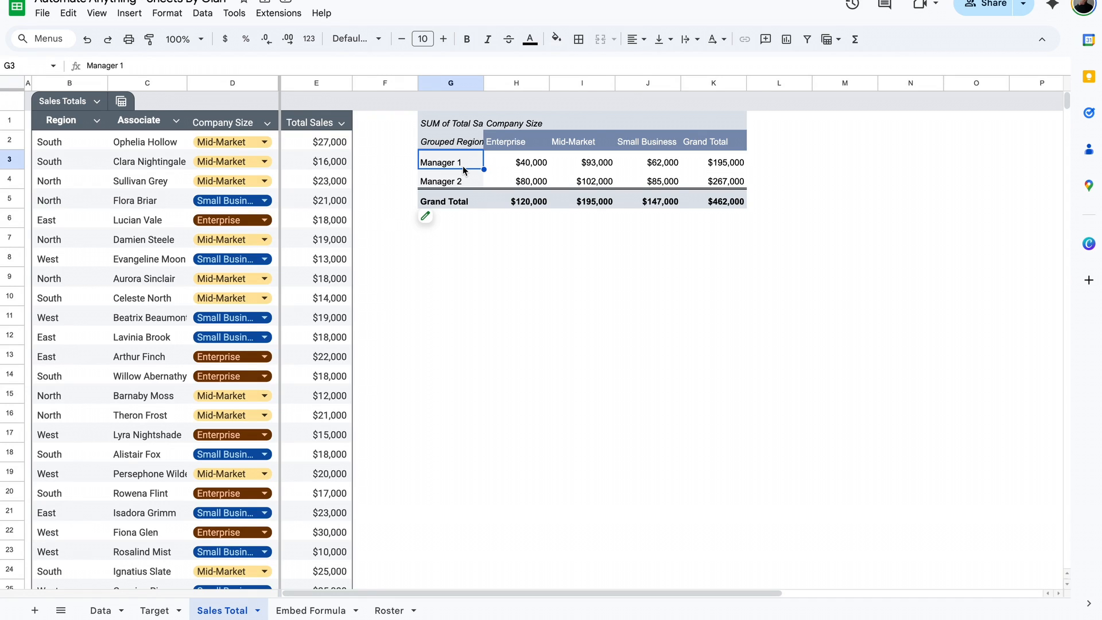
- Rename the pivot table's Grouped Region header as Regional Manager
key("Up")
key("BackSpace")
type("Regional Manager")
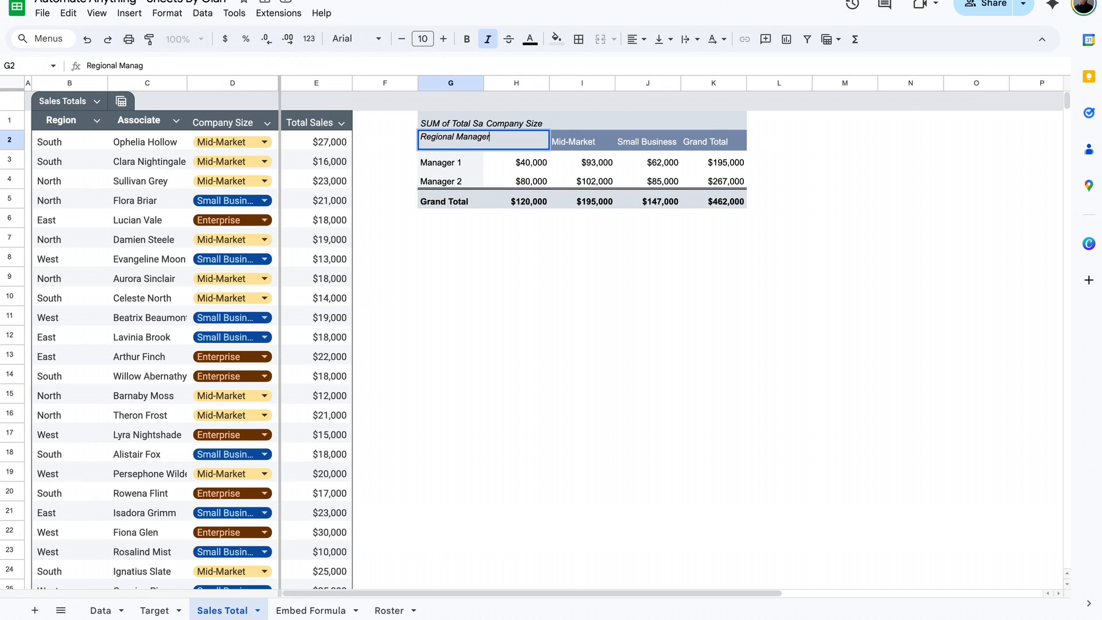
key("Return")
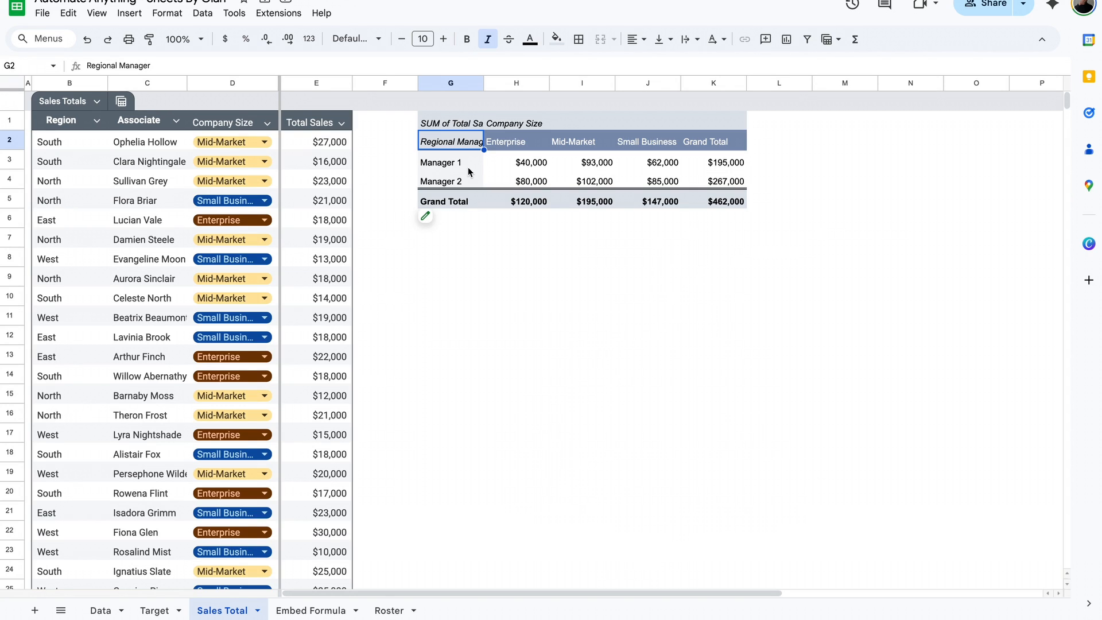
- Ungroup the Manager 2 pivot group and undo the ungrouping
left_click(455, 180)
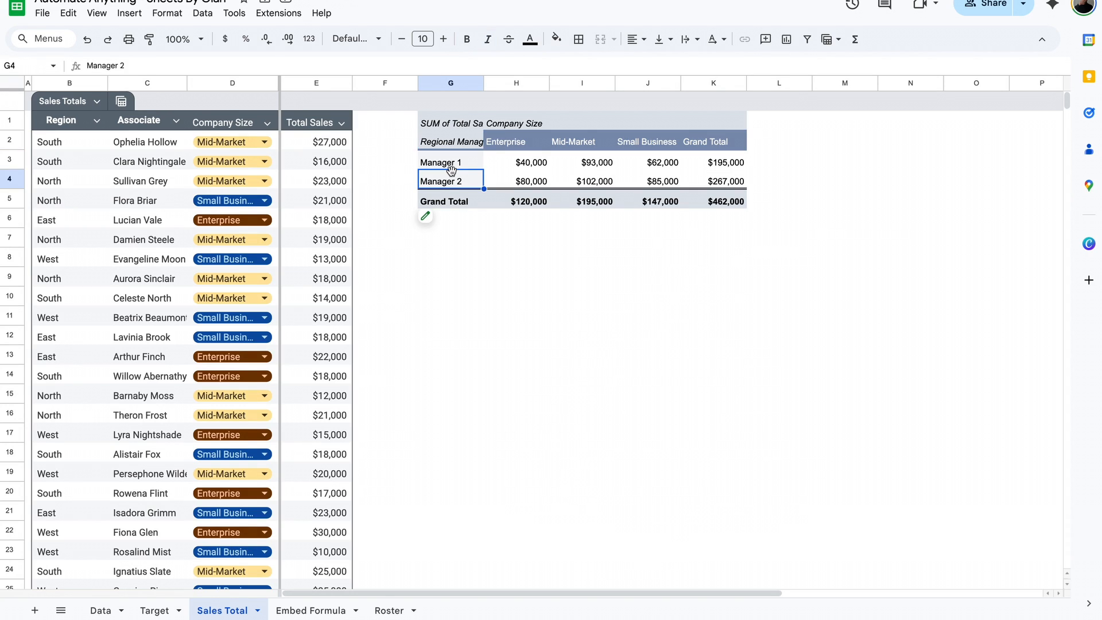
right_click(454, 182)
left_click(504, 402)
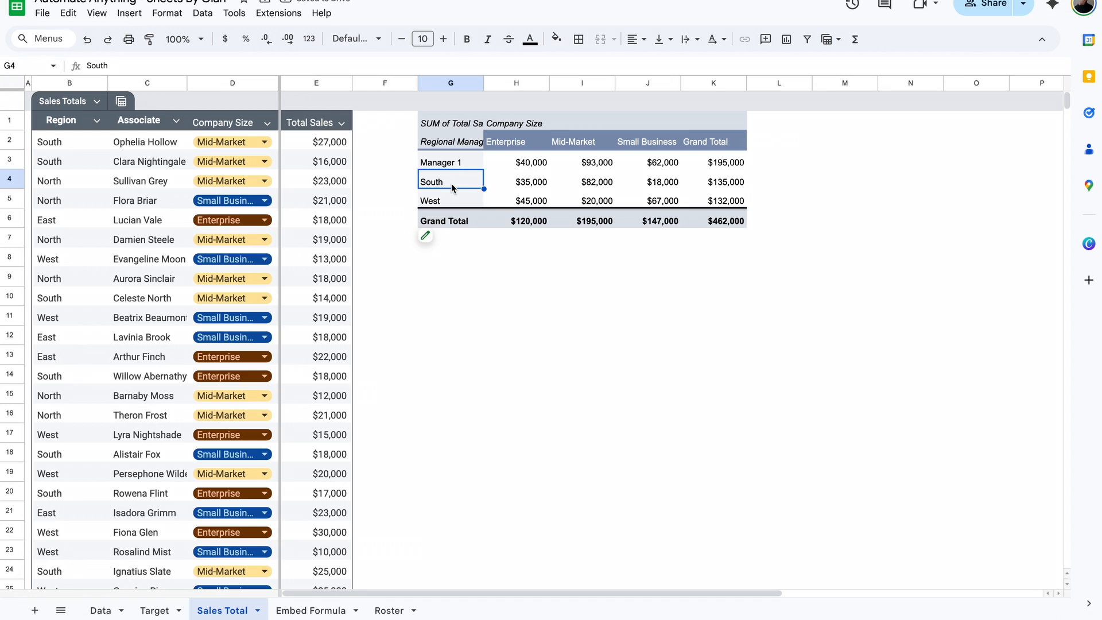
key("ctrl+z")
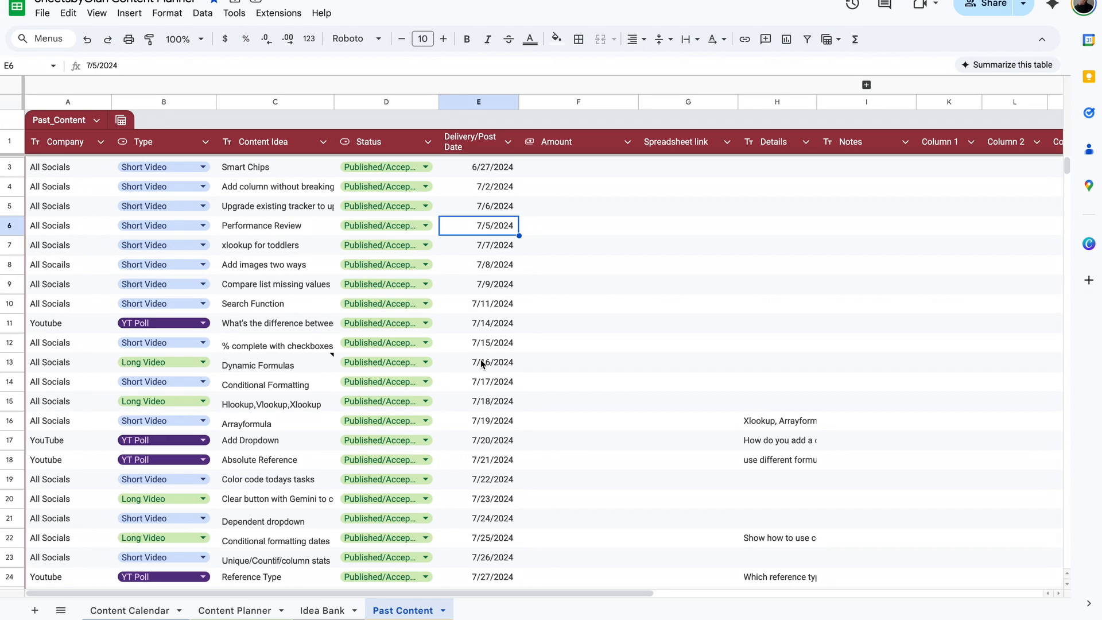
- Create a pivot table from the Past_Content table on a new sheet
left_click(484, 172)
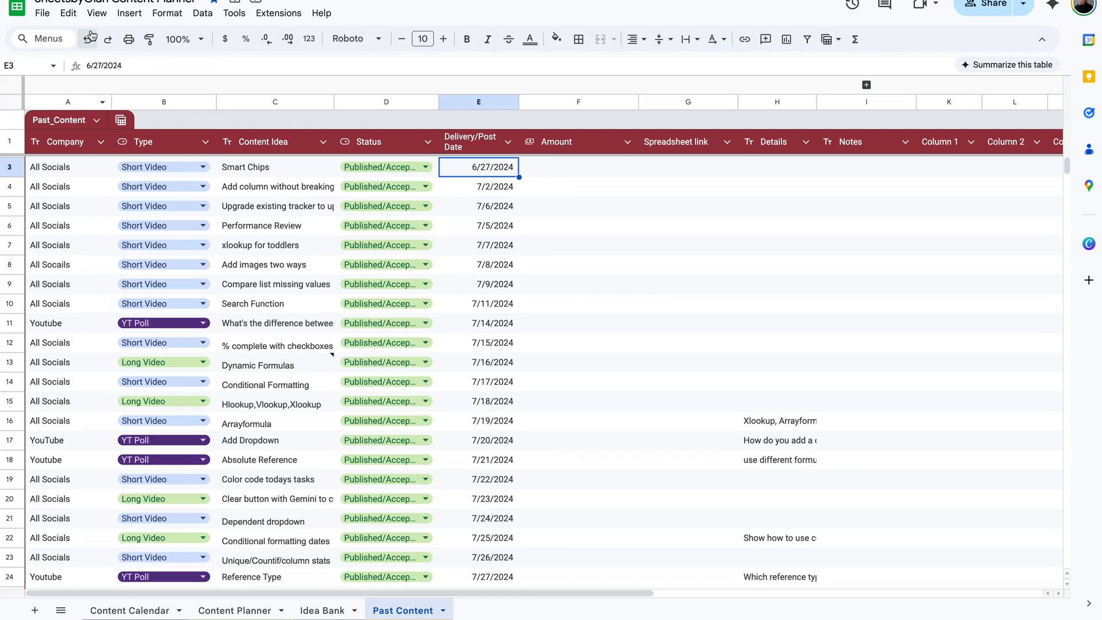
left_click(129, 12)
left_click(183, 202)
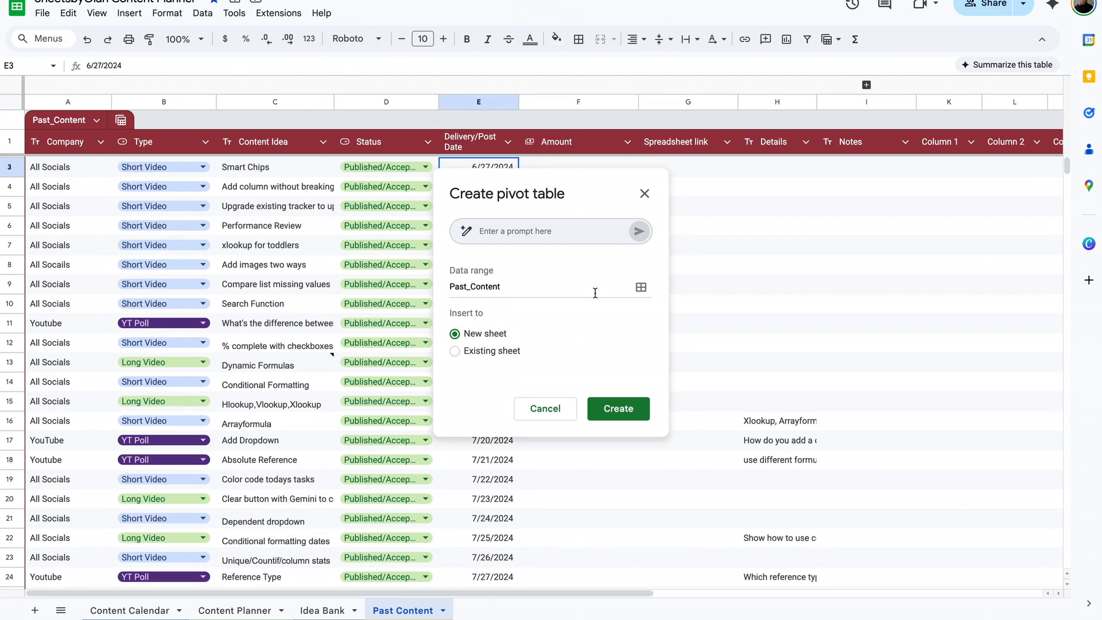
left_click(497, 352)
left_click(490, 336)
left_click(612, 408)
- Set up the pivot table with Type as rows, Delivery/Post Date as columns and COUNTA of Content Idea as values
left_click_drag(947, 148, 805, 221)
left_click_drag(941, 126, 827, 175)
left_click_drag(976, 192, 896, 295)
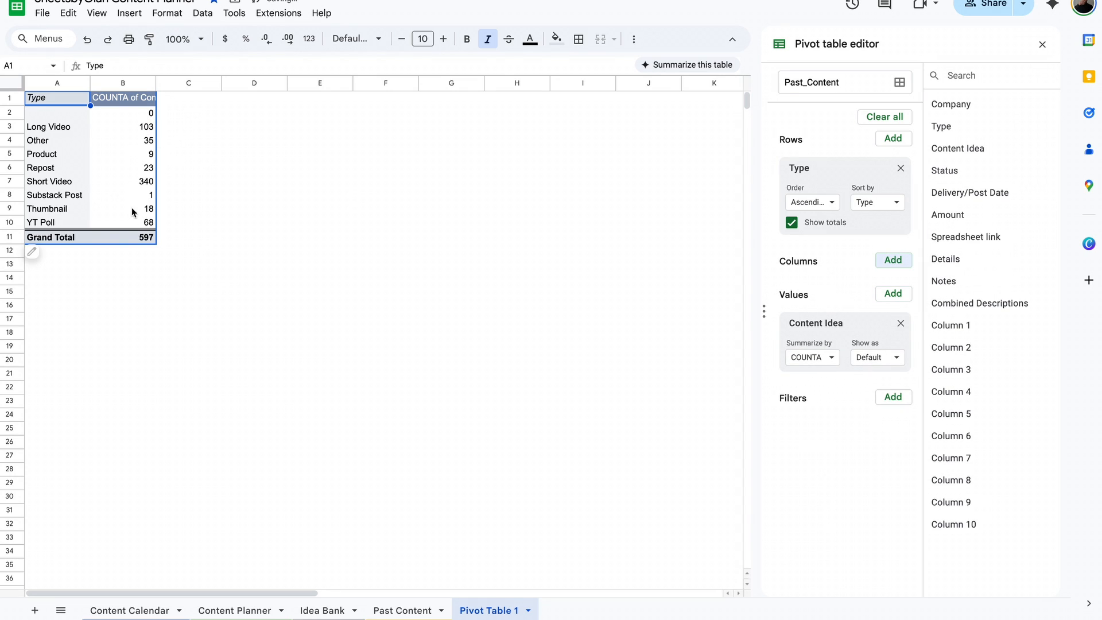
left_click_drag(970, 193, 834, 292)
mouse_move(68, 98)
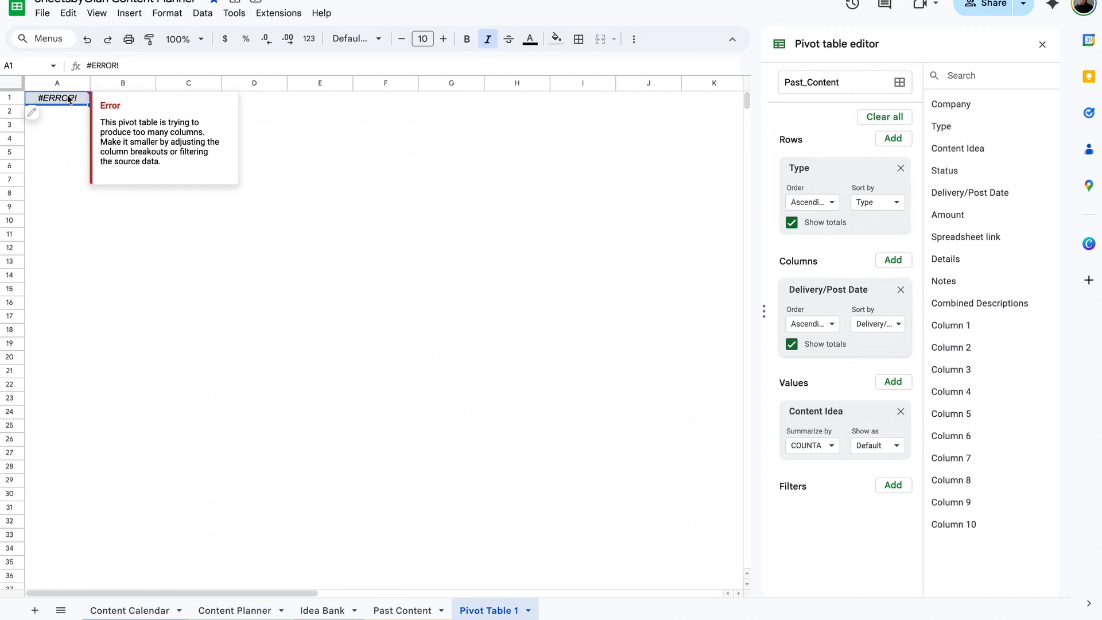
- Add a Delivery/Post Date filter to the pivot table that shows only 1/1/2025
left_click_drag(982, 191, 847, 524)
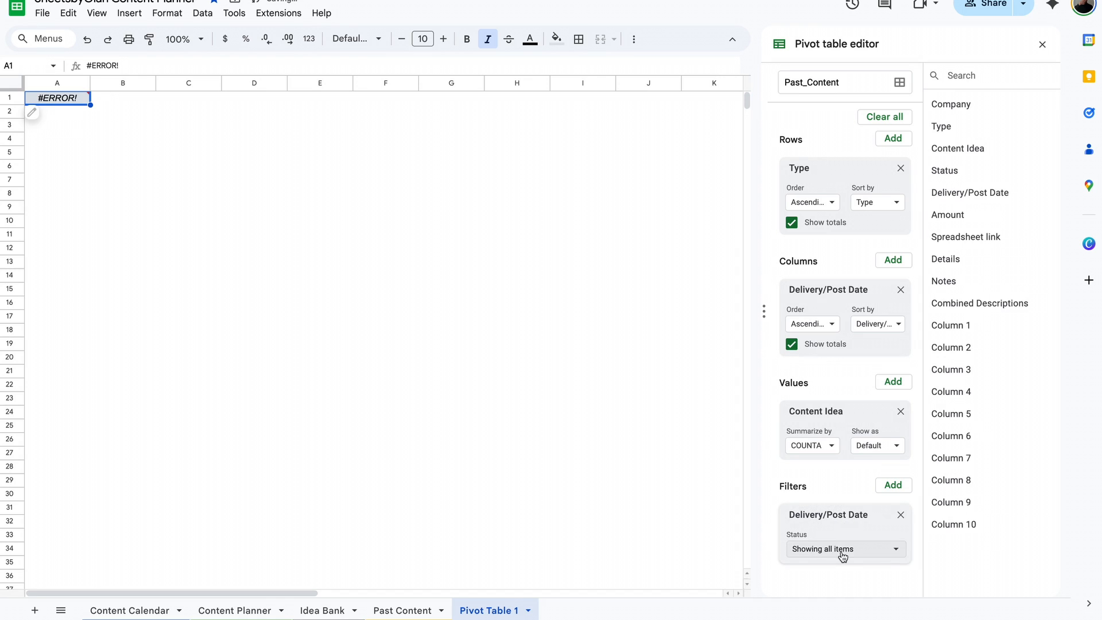
left_click(843, 552)
left_click(867, 441)
left_click(855, 513)
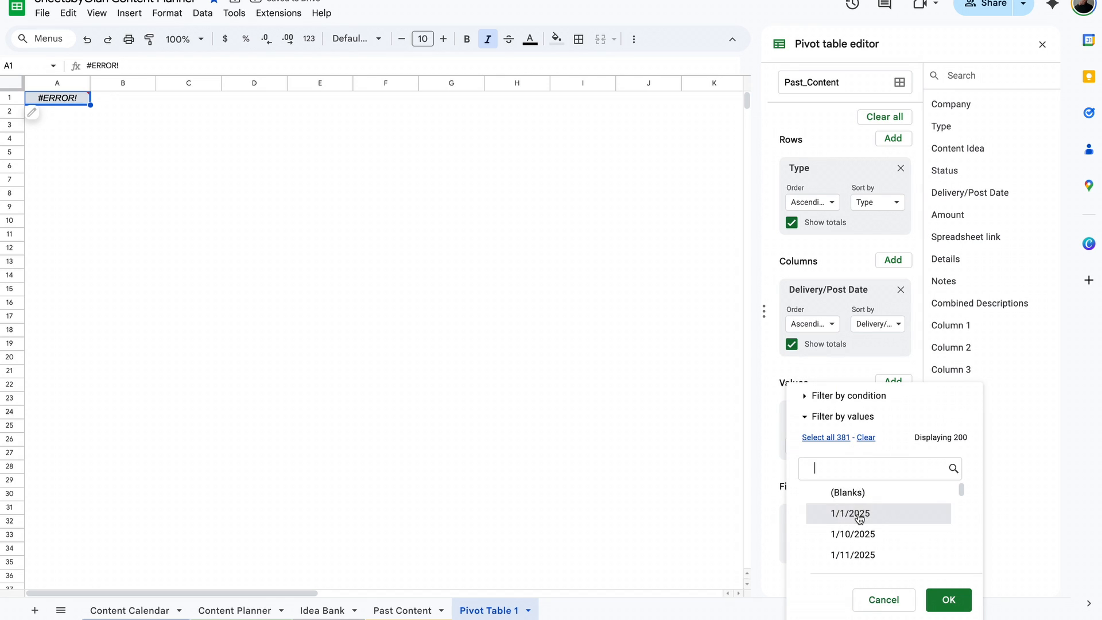
left_click(948, 600)
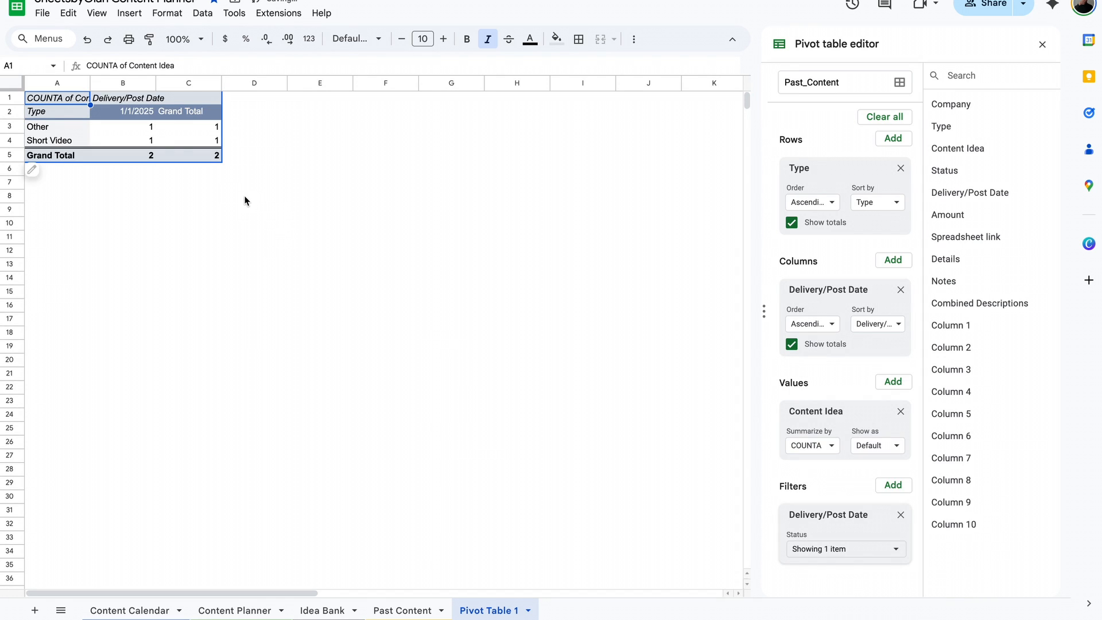
- Group the pivot table's date columns by Year-Quarter and remove the Delivery/Post Date filter
right_click(130, 116)
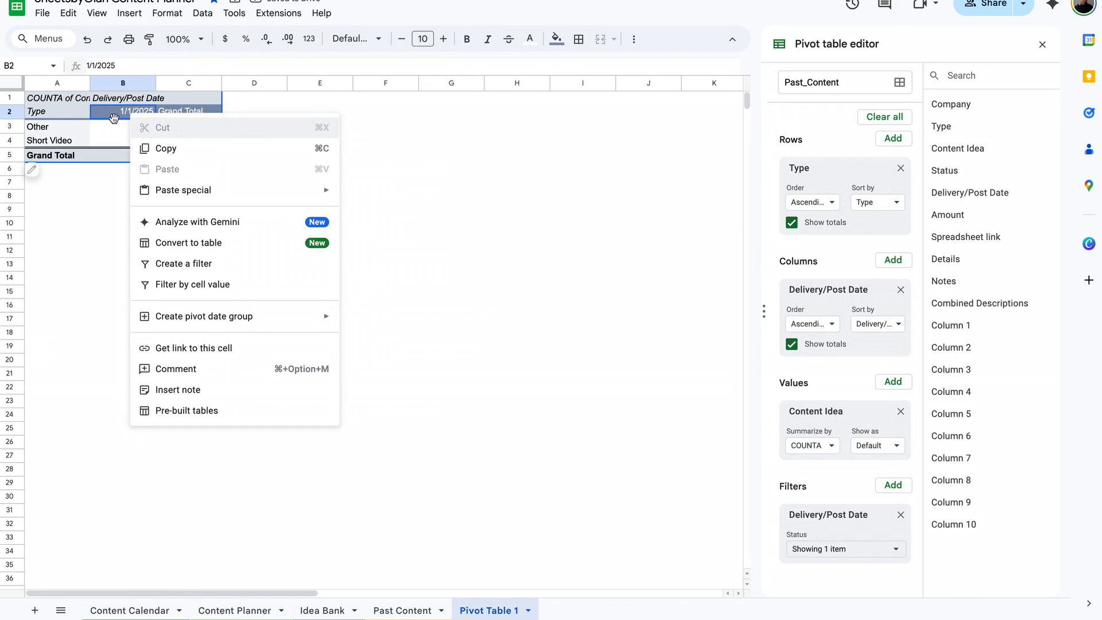
mouse_move(192, 315)
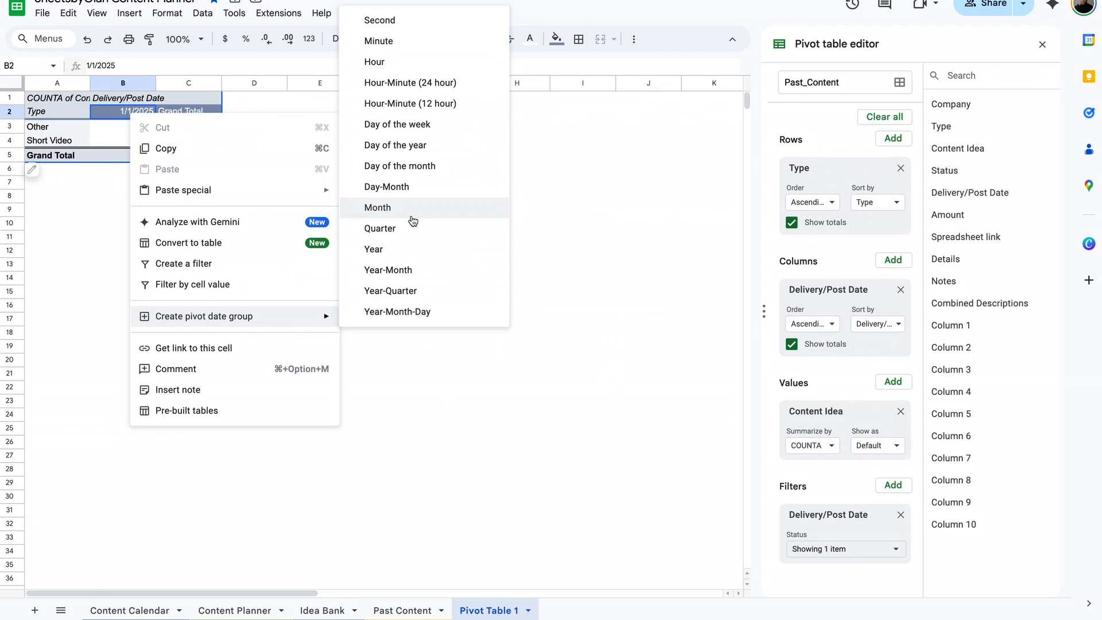
left_click(430, 301)
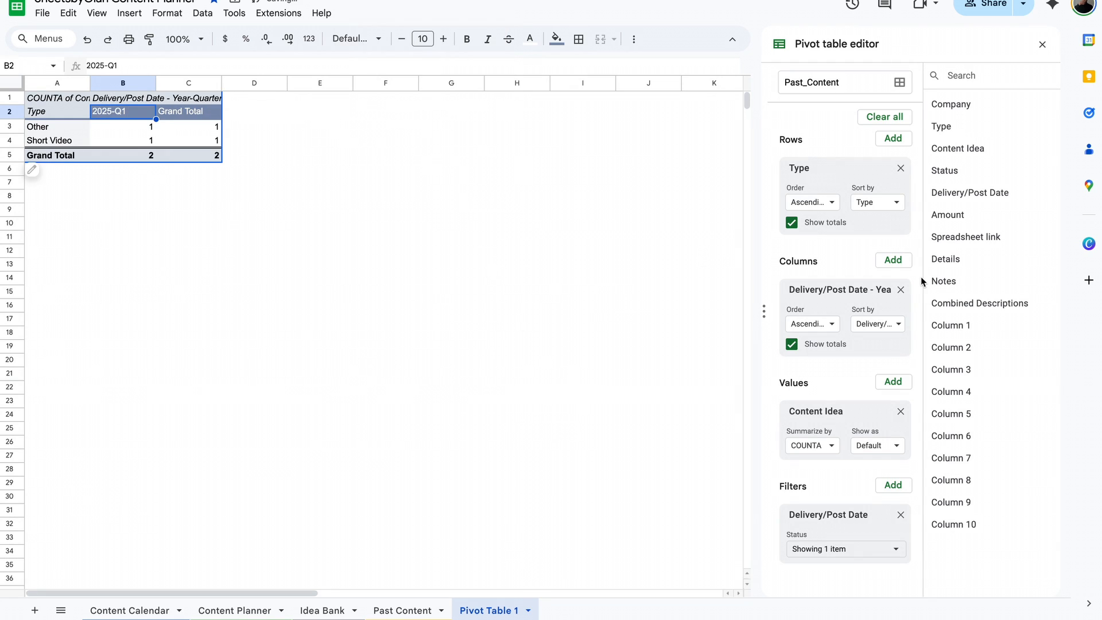
left_click(900, 515)
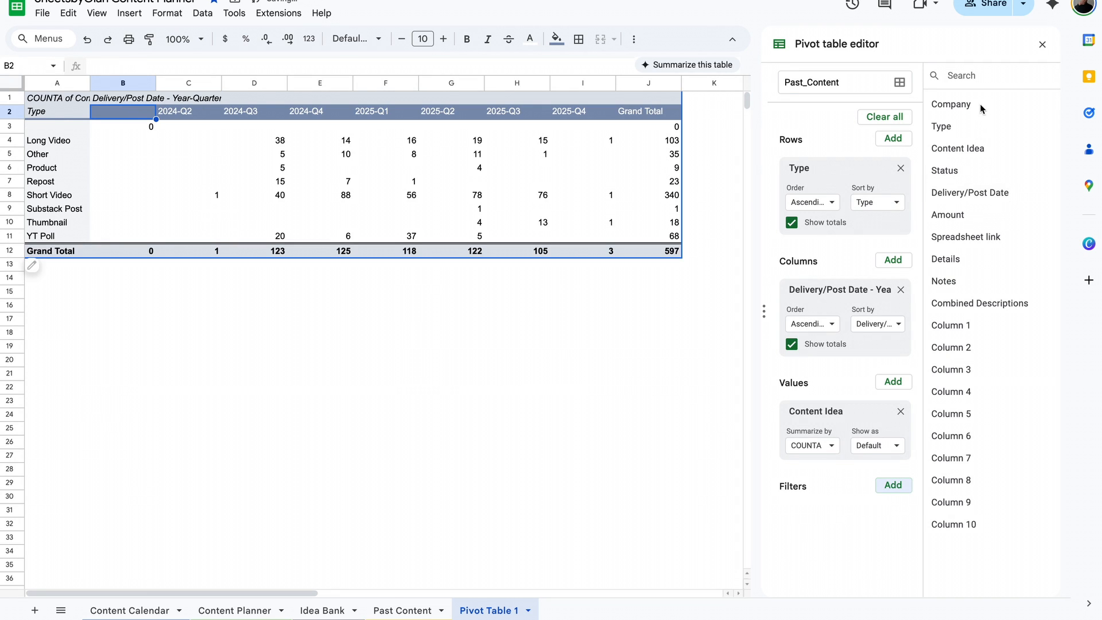
- Add a Content Idea filter to the pivot table with the condition Is not empty
left_click_drag(962, 148, 838, 518)
left_click(849, 550)
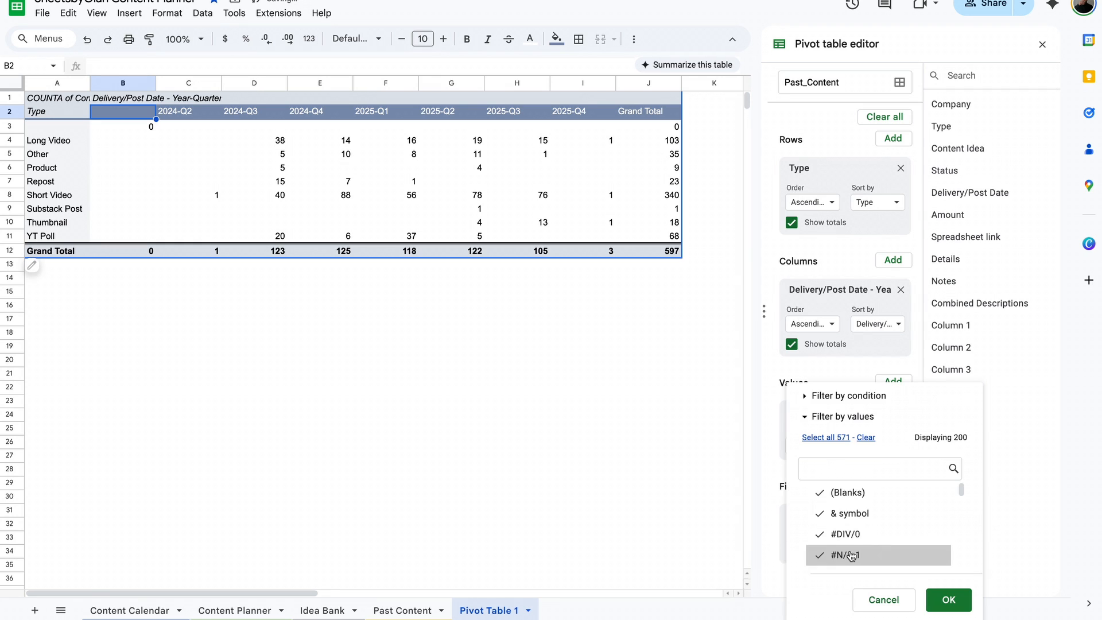
left_click(849, 398)
left_click(849, 393)
left_click(851, 220)
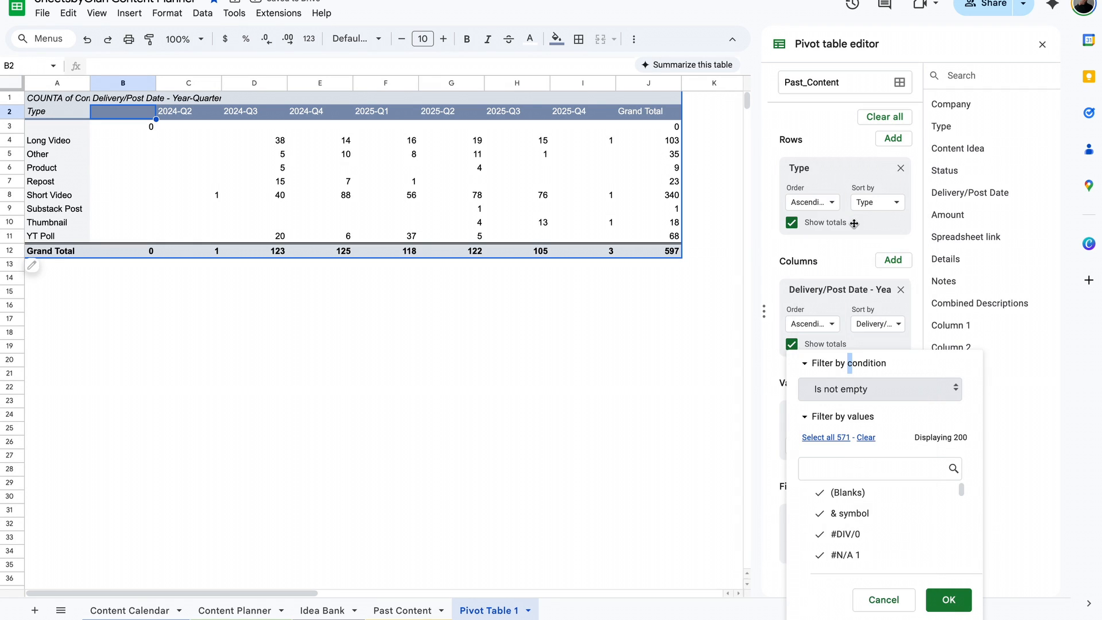
left_click(954, 602)
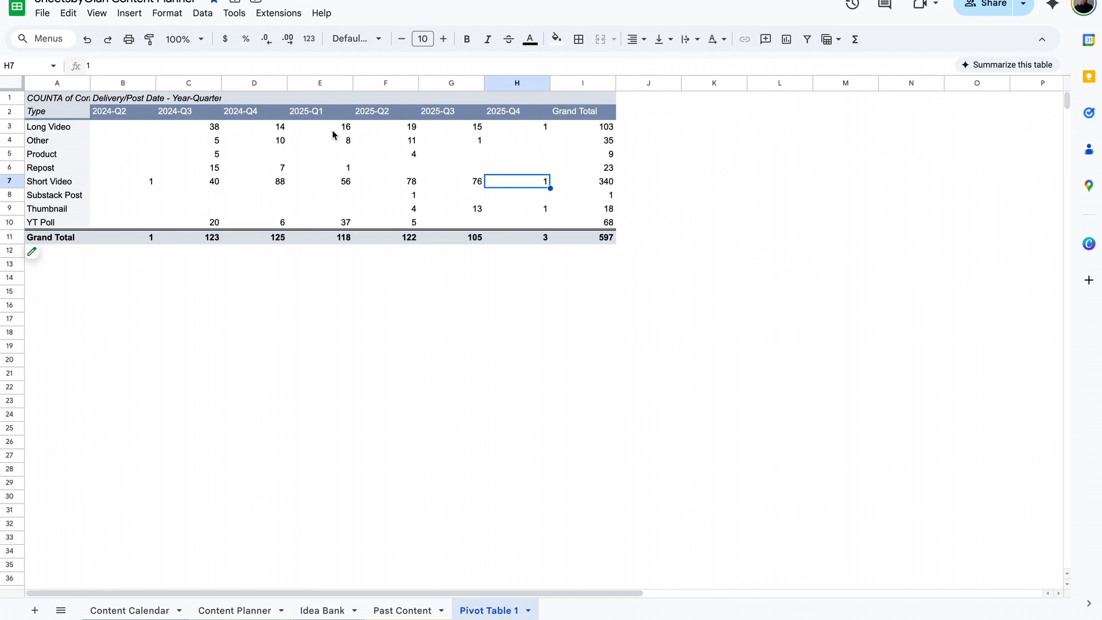
- Regroup the pivot table's Delivery/Post Date columns by Day of the week and check the Tuesday grand total
left_click(247, 116)
right_click(248, 118)
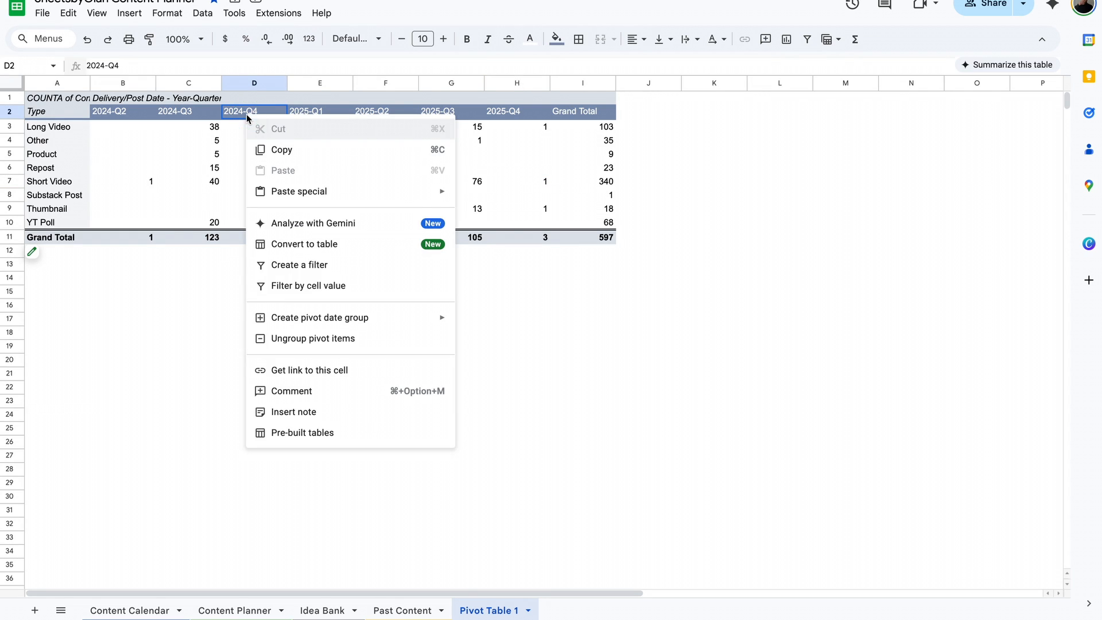
mouse_move(328, 319)
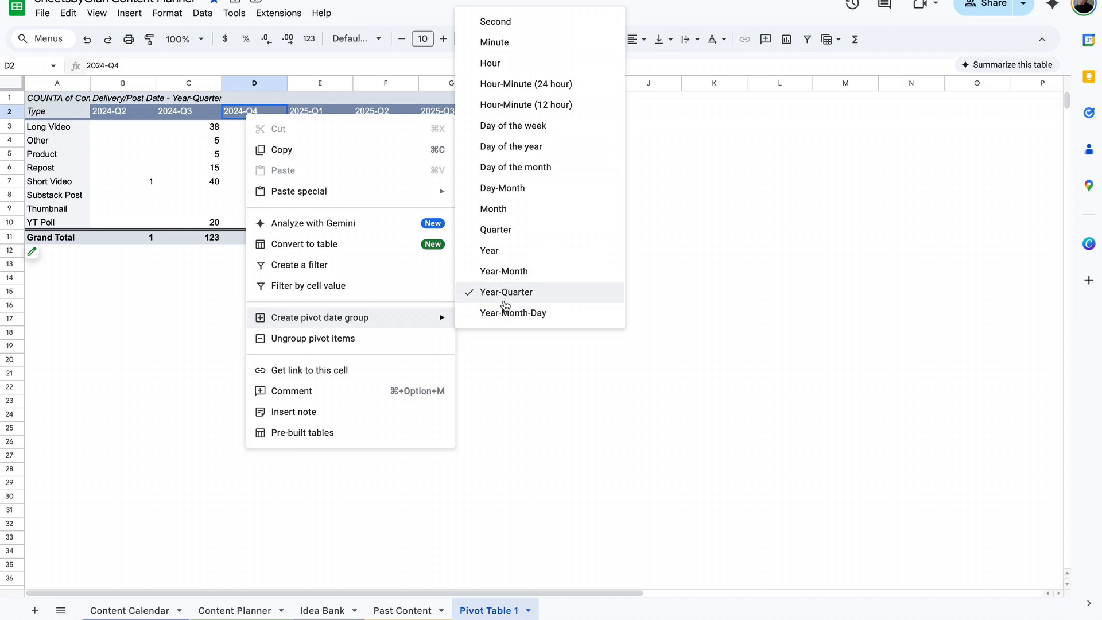
left_click(535, 127)
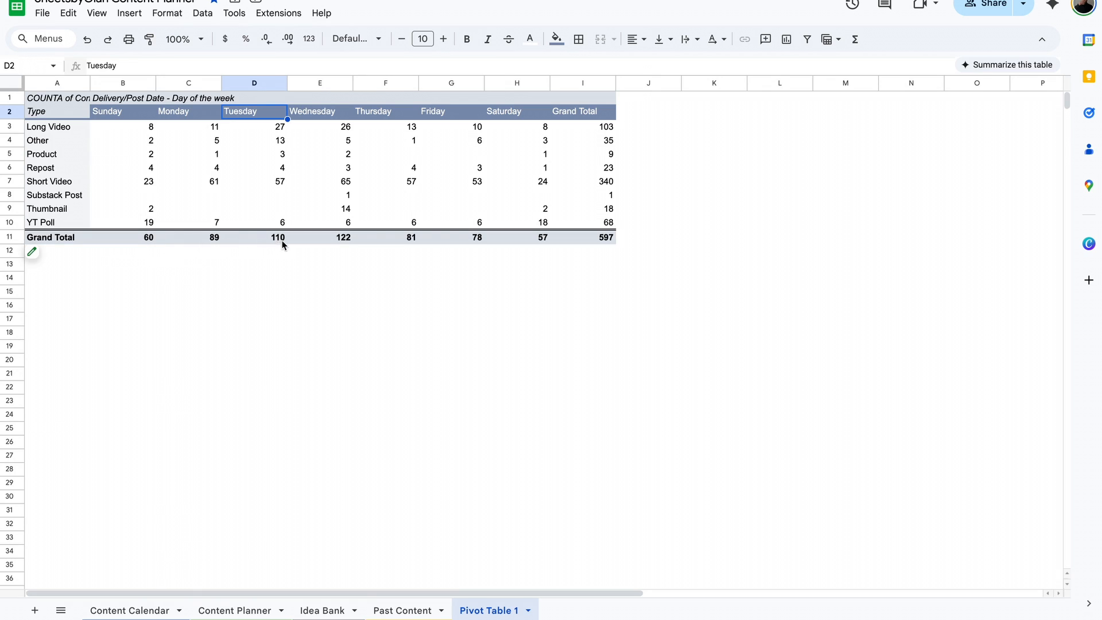
left_click(261, 238)
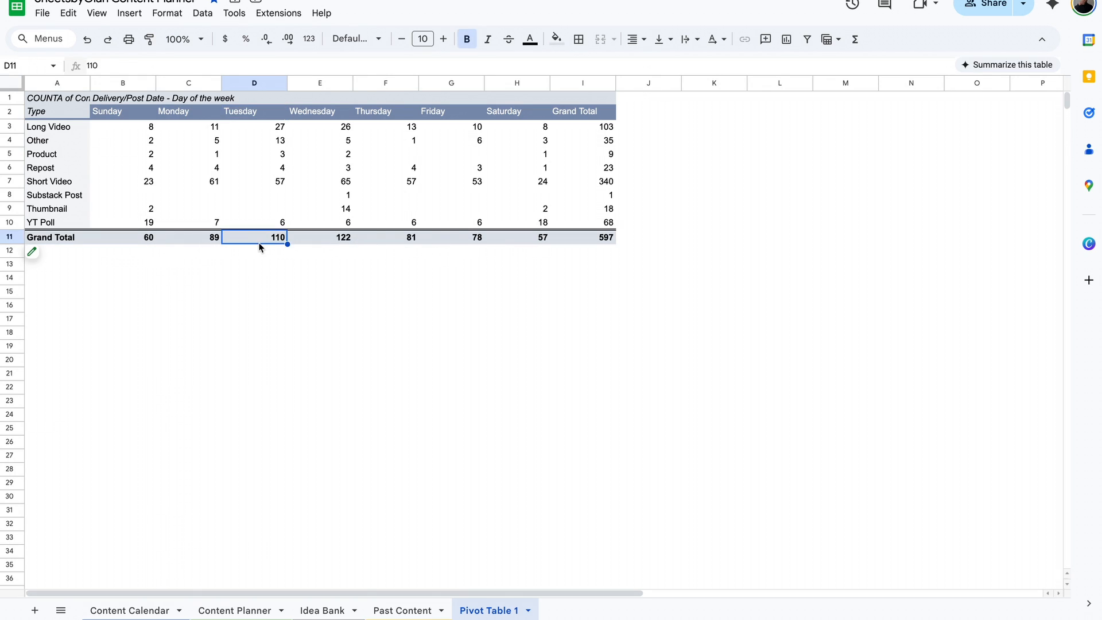
left_click(320, 250)
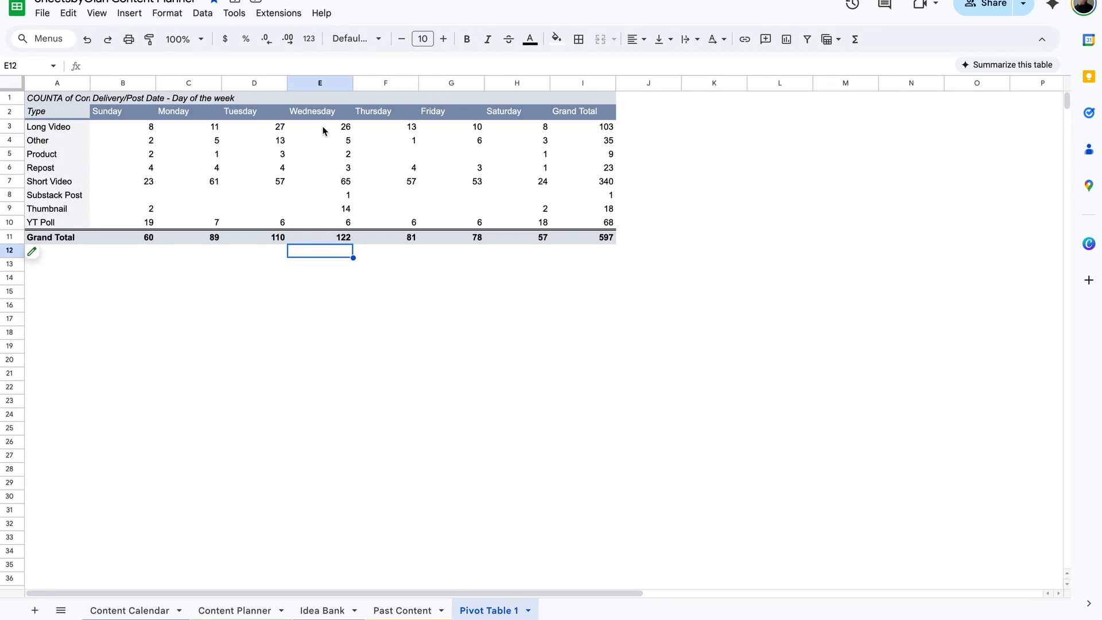
right_click(129, 113)
mouse_move(258, 315)
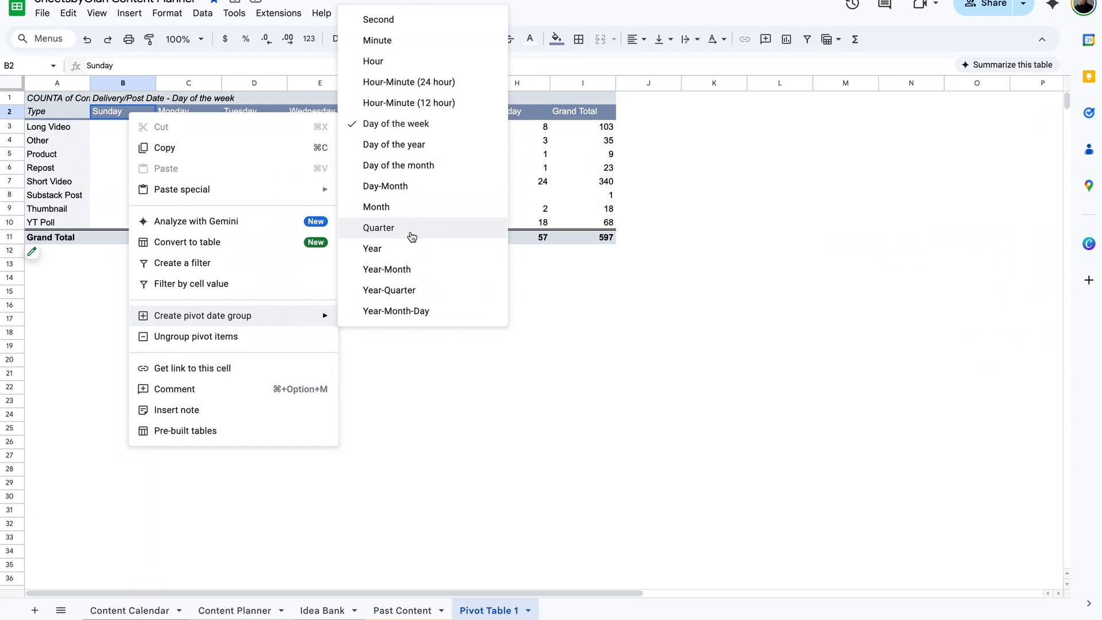
left_click(721, 268)
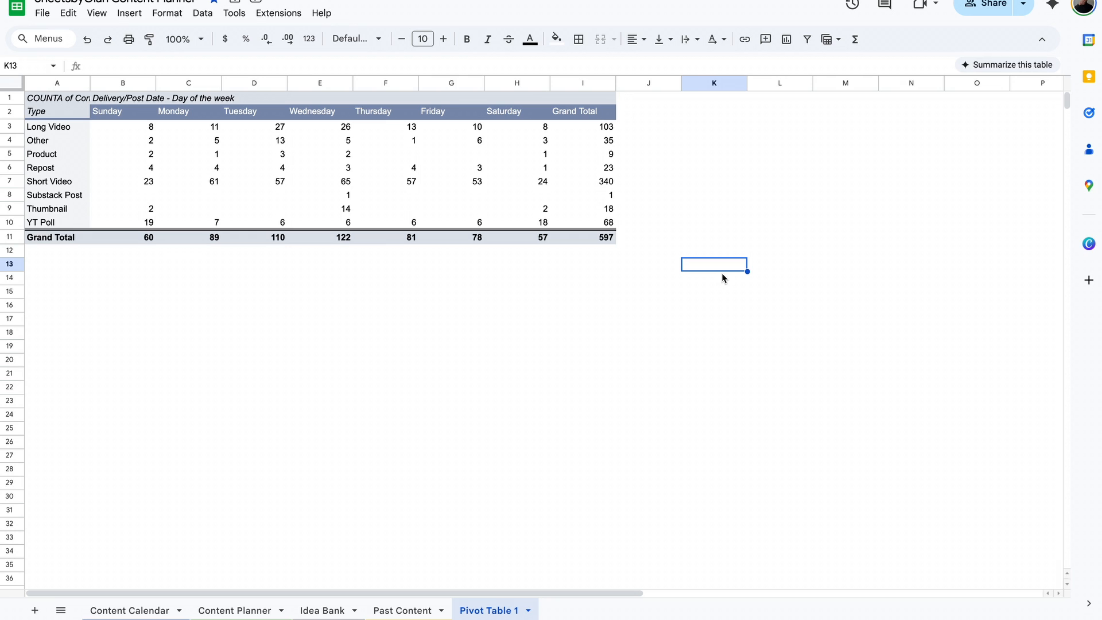